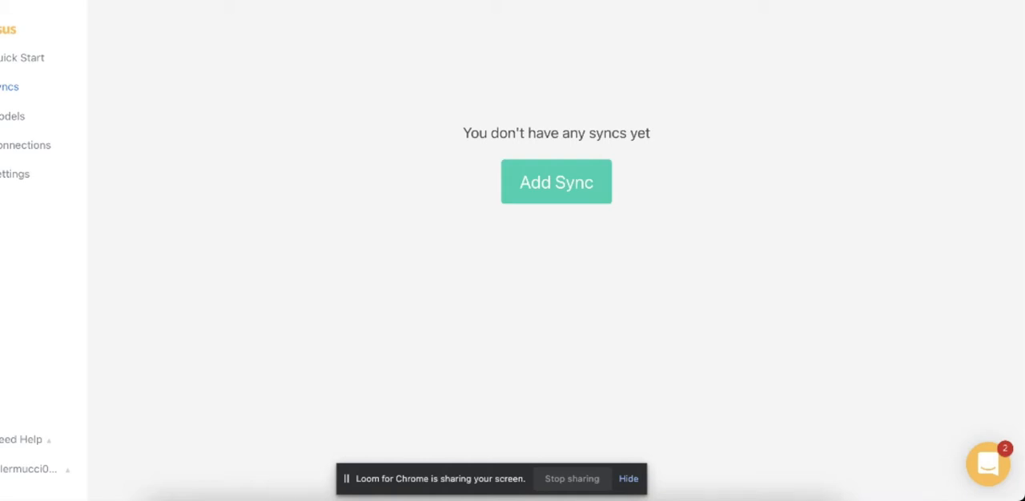
- Review the warehouse and service connections, and the query and data preview of the Golden Users - Sales Qualified model
{"action": "left_click", "coordinate": [40, 149]}
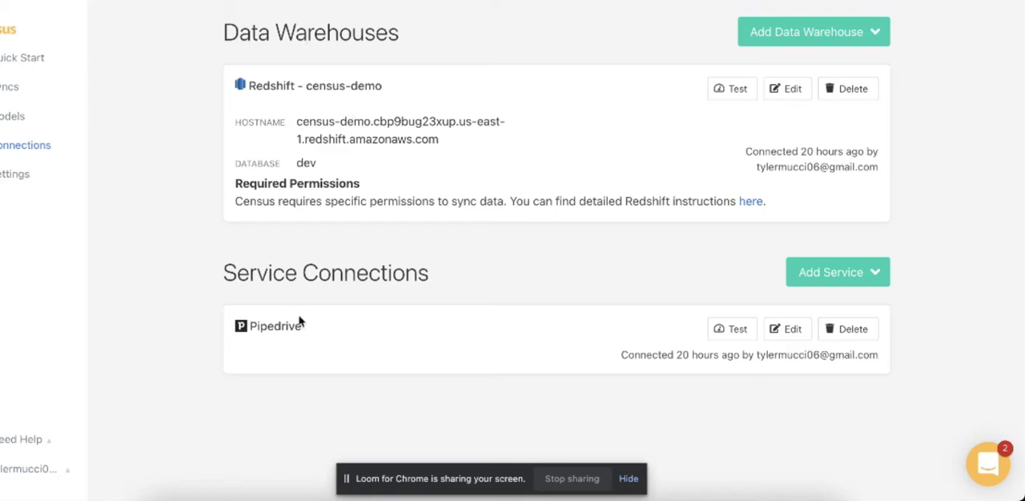
{"action": "left_click", "coordinate": [12, 124]}
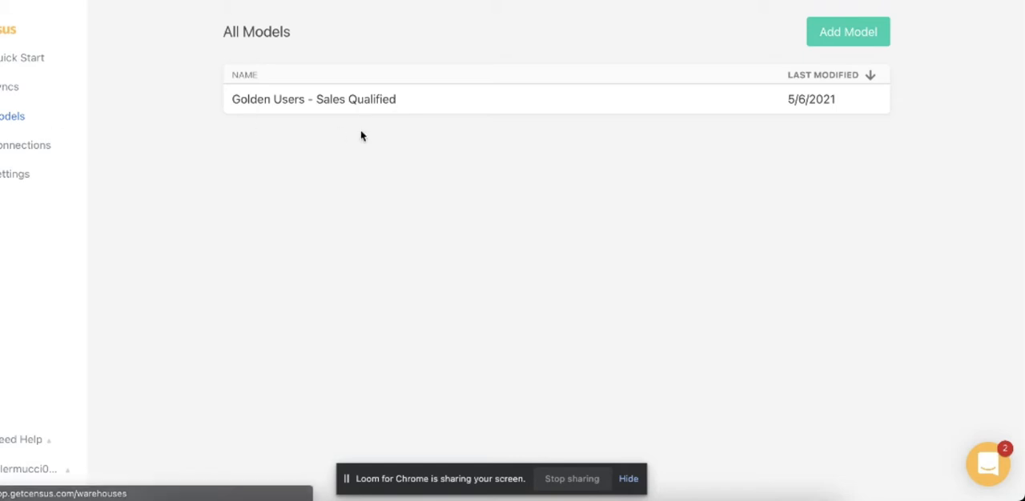
{"action": "left_click", "coordinate": [365, 108]}
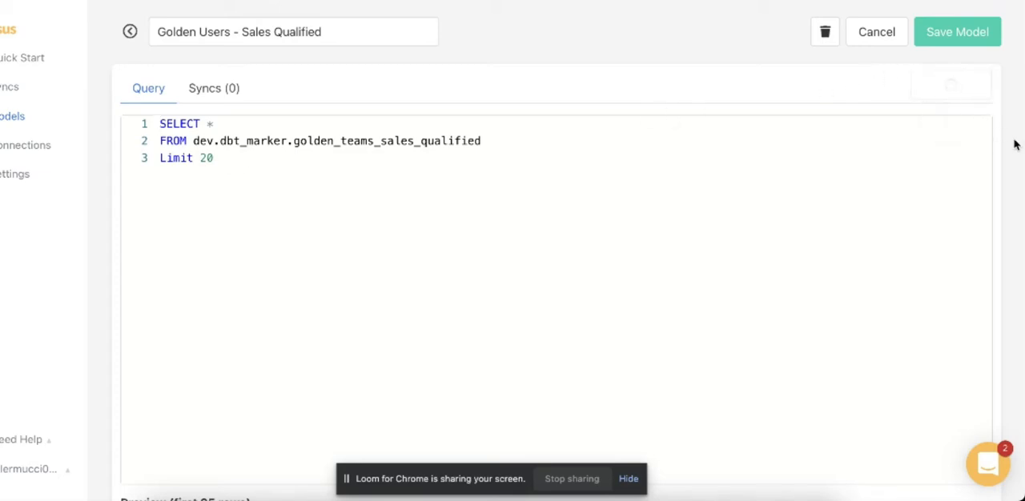
{"action": "scroll", "coordinate": [1014, 145], "scroll_direction": "down", "scroll_amount": 2}
{"action": "scroll", "coordinate": [1015, 144], "scroll_direction": "down", "scroll_amount": 1}
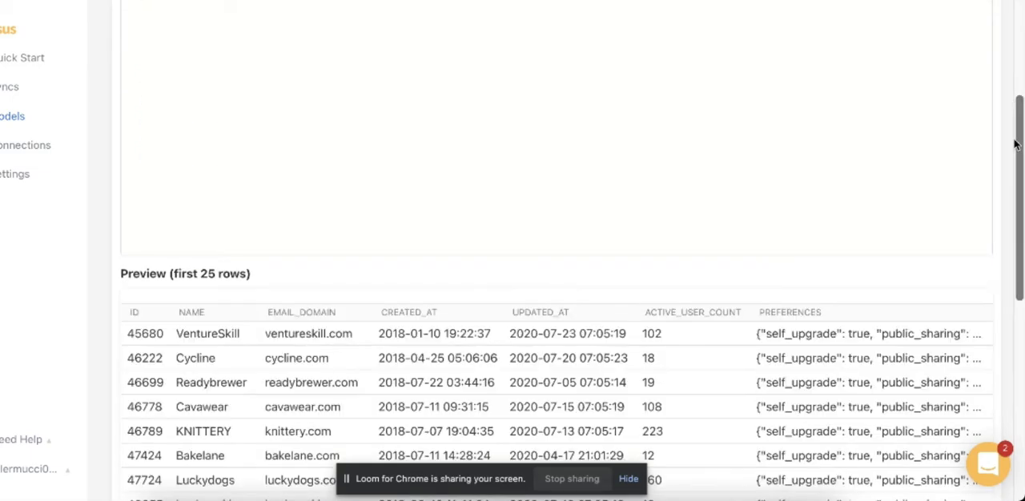
{"action": "scroll", "coordinate": [1015, 144], "scroll_direction": "up", "scroll_amount": 3}
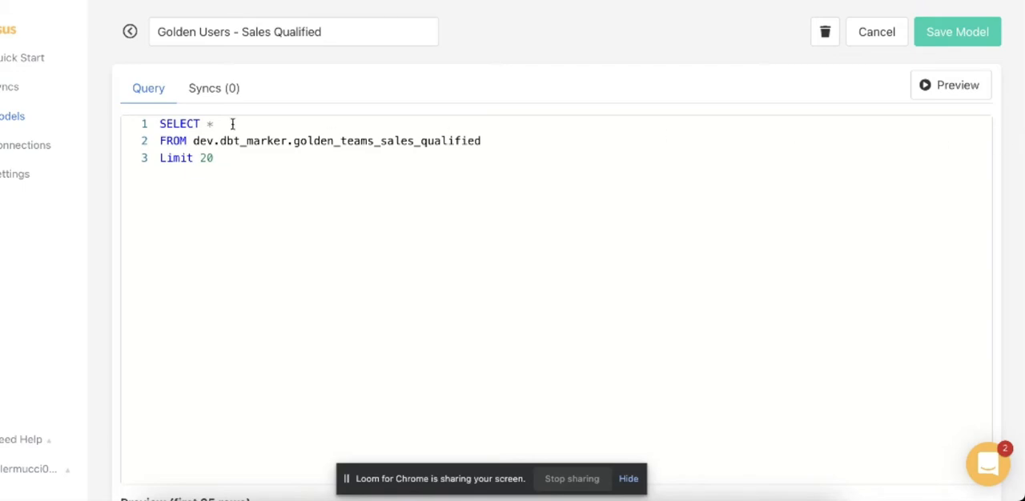
- Start a new sync from the Golden Users - Sales Qualified source to the Pipedrive Organization object
{"action": "left_click", "coordinate": [6, 89]}
{"action": "left_click", "coordinate": [529, 200]}
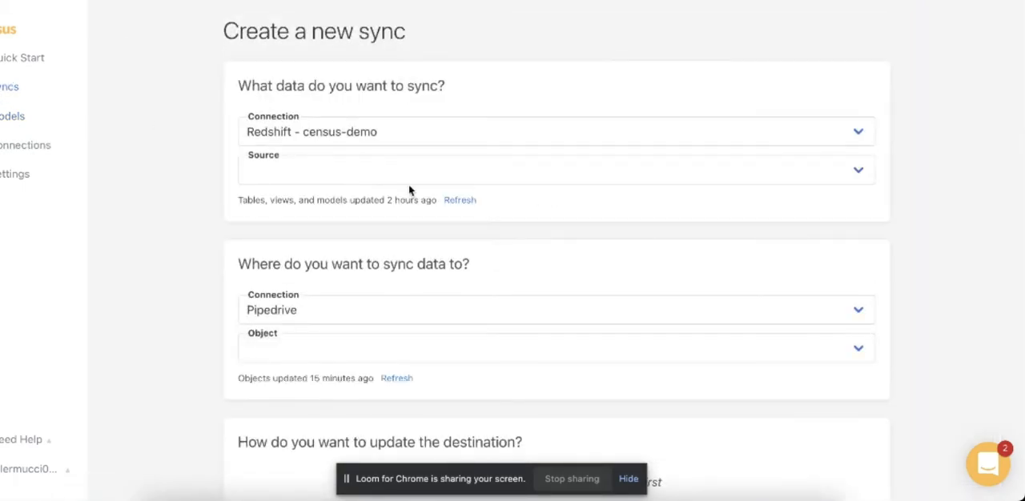
{"action": "left_click", "coordinate": [375, 173]}
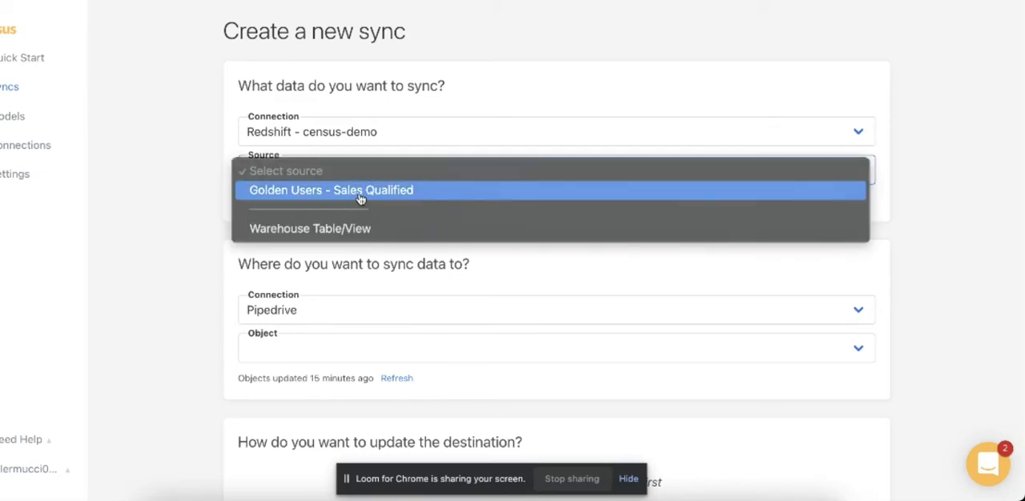
{"action": "left_click", "coordinate": [361, 198]}
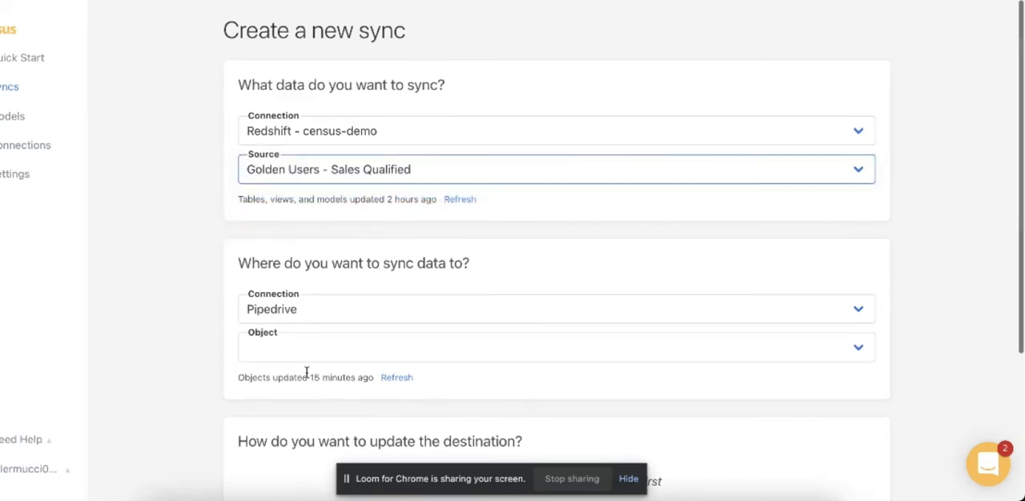
{"action": "left_click", "coordinate": [308, 352]}
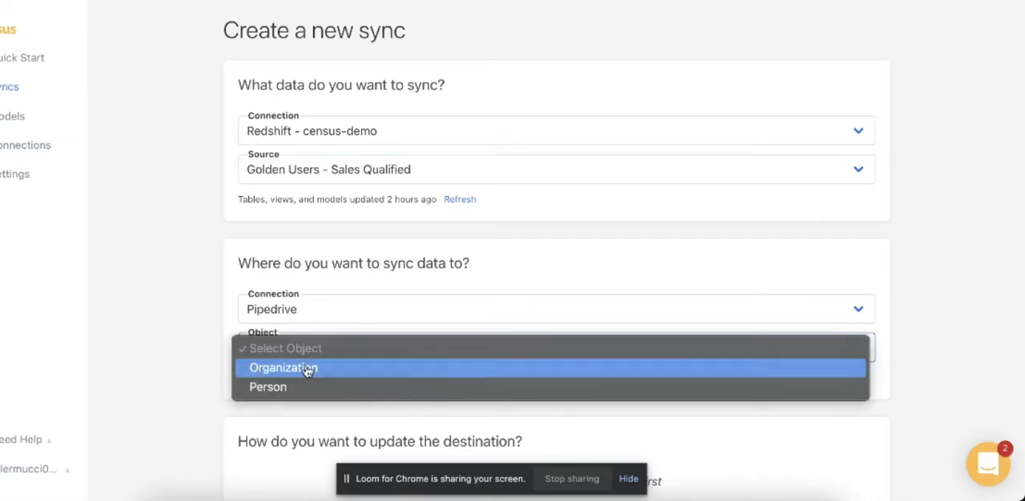
{"action": "left_click", "coordinate": [306, 370]}
- Match the records by pairing the Organization field external_id with the source column id
{"action": "scroll", "coordinate": [307, 368], "scroll_direction": "down", "scroll_amount": 3}
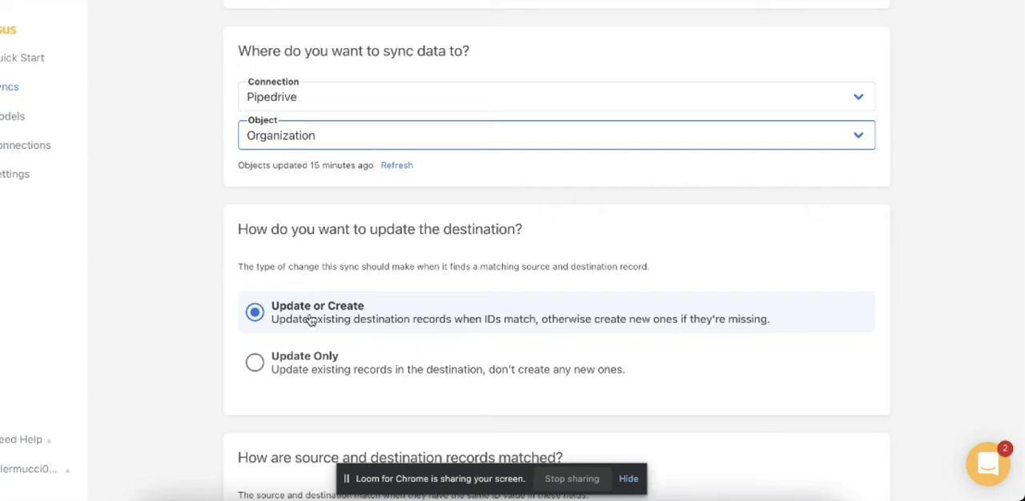
{"action": "scroll", "coordinate": [311, 320], "scroll_direction": "down", "scroll_amount": 2}
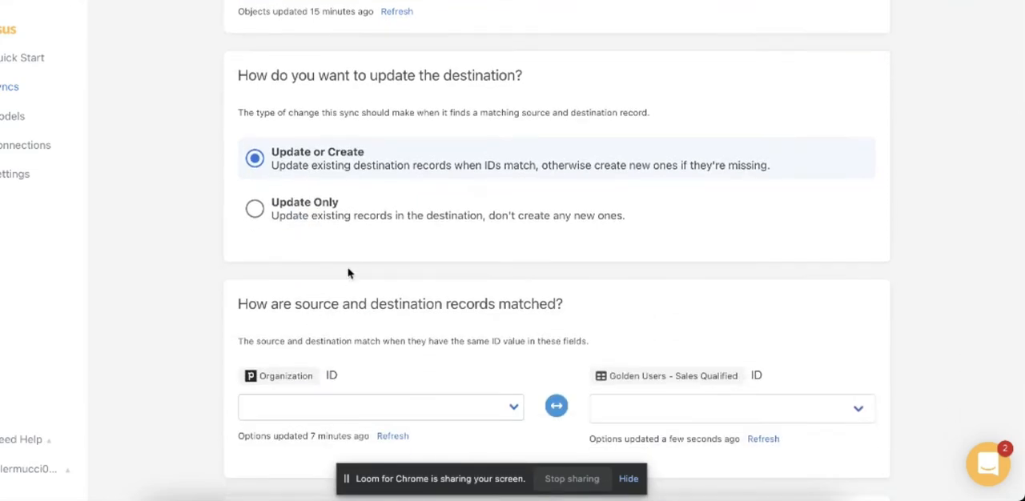
{"action": "scroll", "coordinate": [352, 276], "scroll_direction": "down", "scroll_amount": 3}
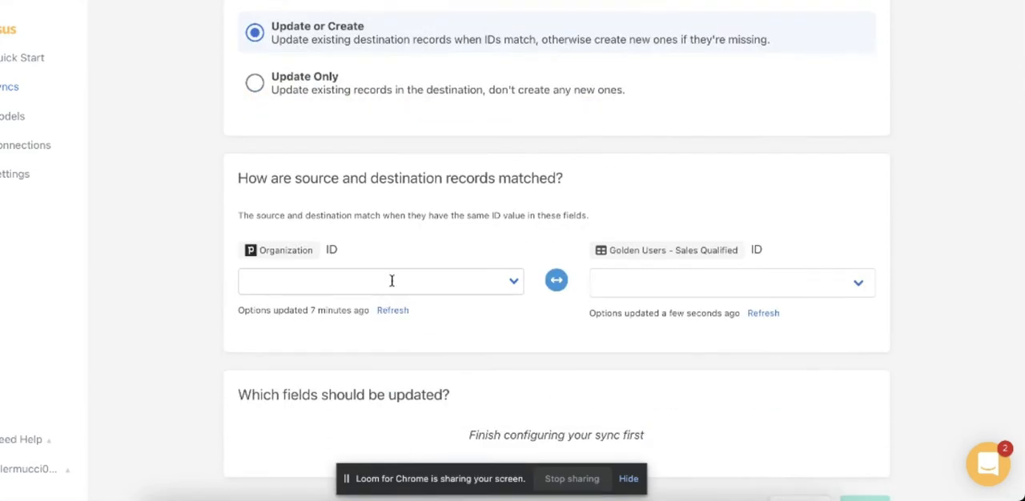
{"action": "left_click", "coordinate": [392, 280]}
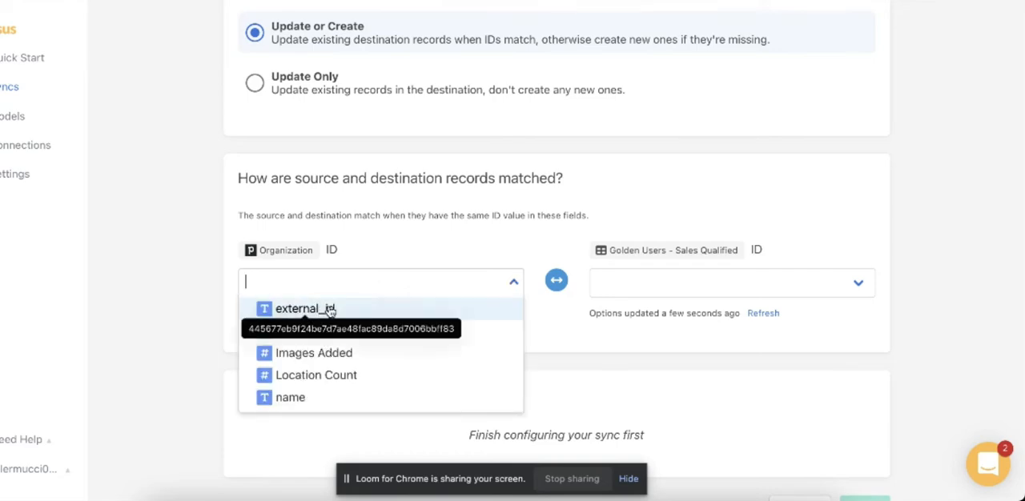
{"action": "left_click", "coordinate": [329, 310]}
{"action": "left_click", "coordinate": [630, 284]}
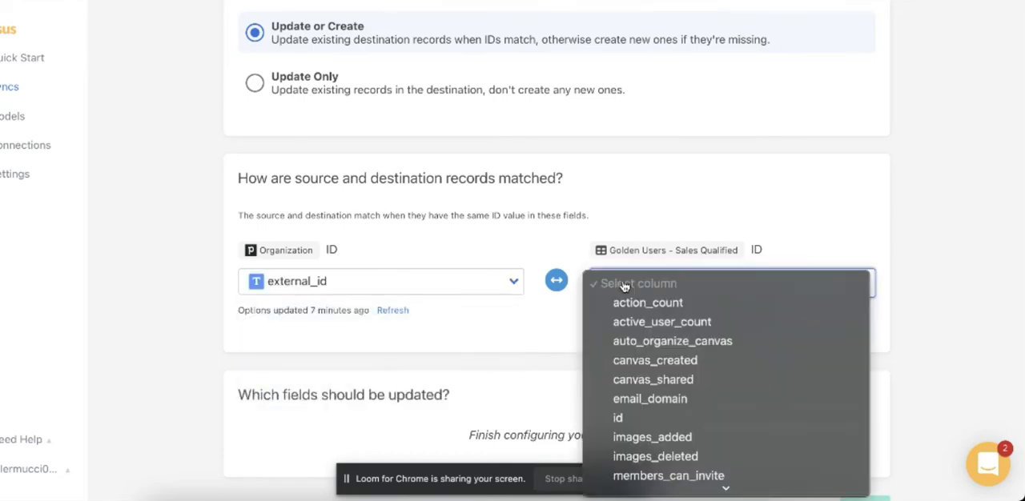
{"action": "left_click", "coordinate": [652, 420]}
- Map the Active Users field to active_user_count and bulk-add the matching Images Added field mapped to images_added
{"action": "scroll", "coordinate": [492, 361], "scroll_direction": "down", "scroll_amount": 3}
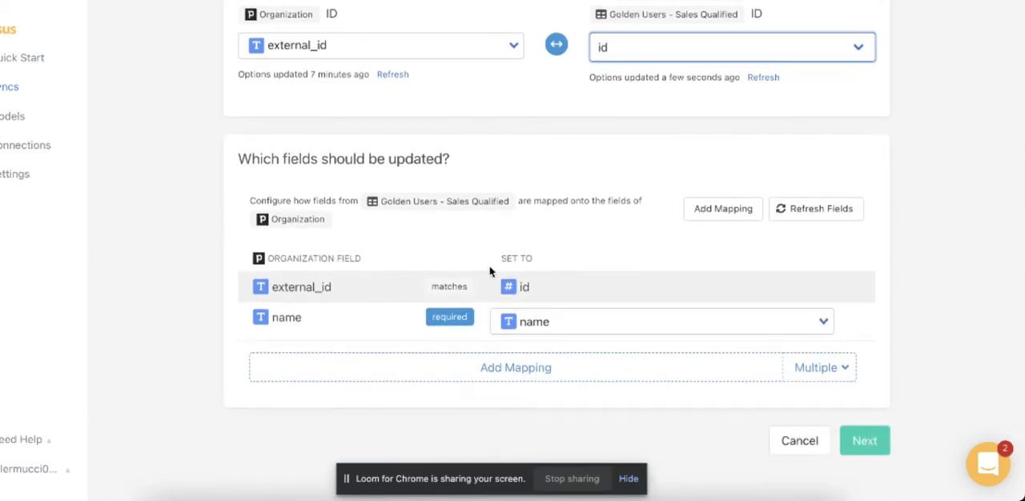
{"action": "left_click", "coordinate": [489, 368]}
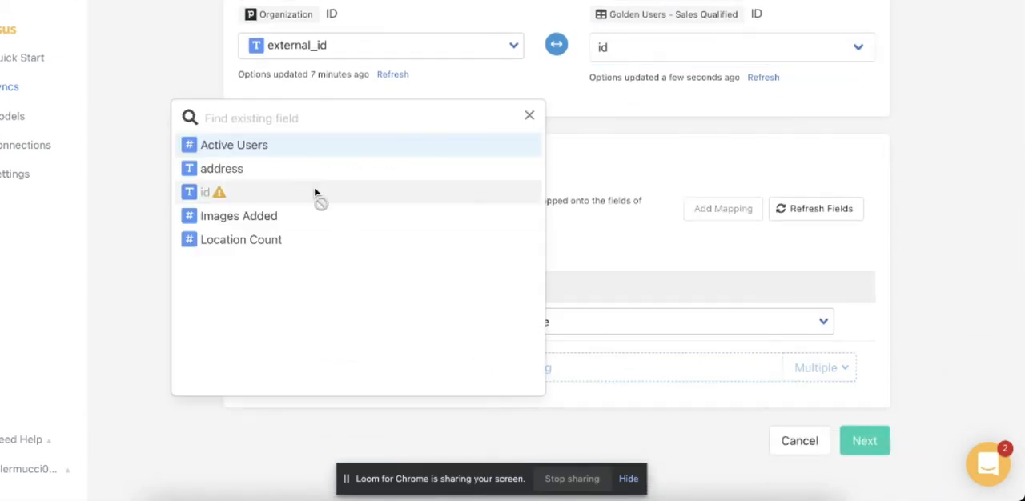
{"action": "left_click", "coordinate": [286, 158]}
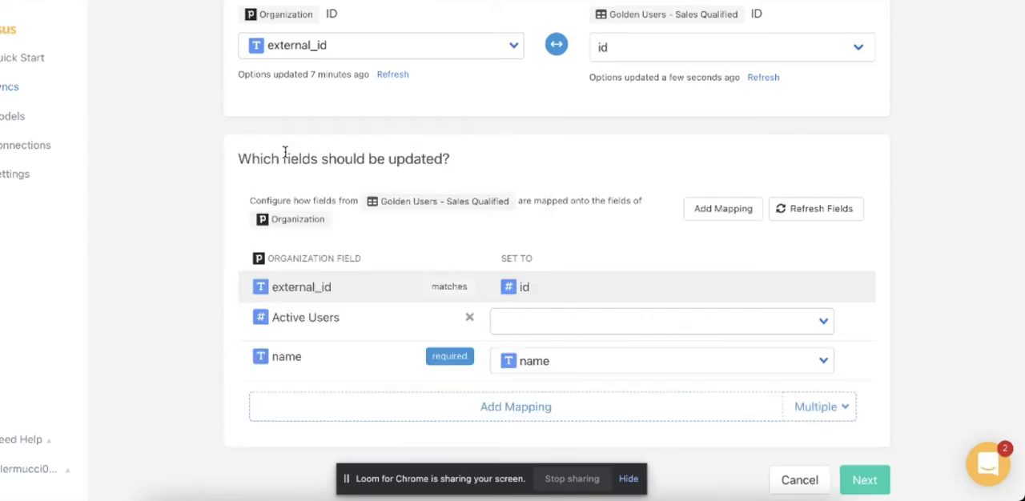
{"action": "left_click", "coordinate": [501, 319]}
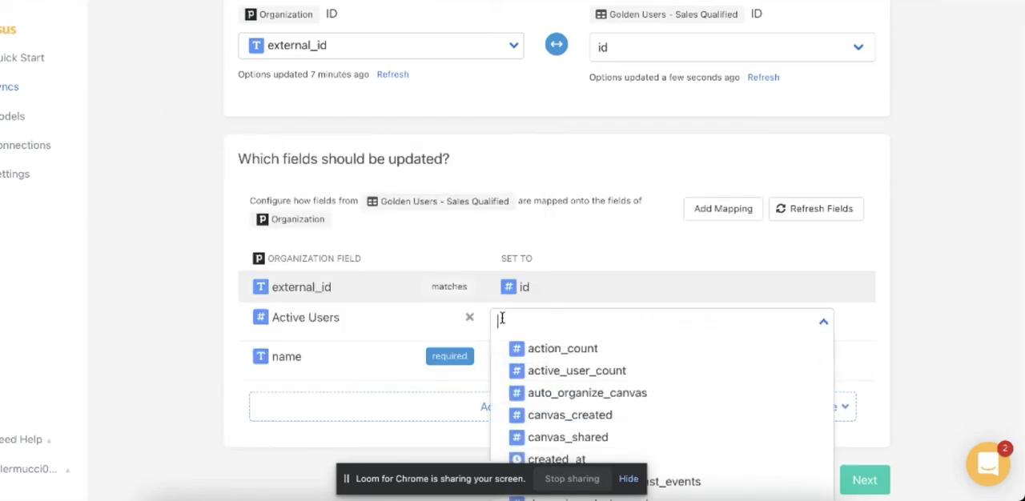
{"action": "left_click", "coordinate": [563, 373]}
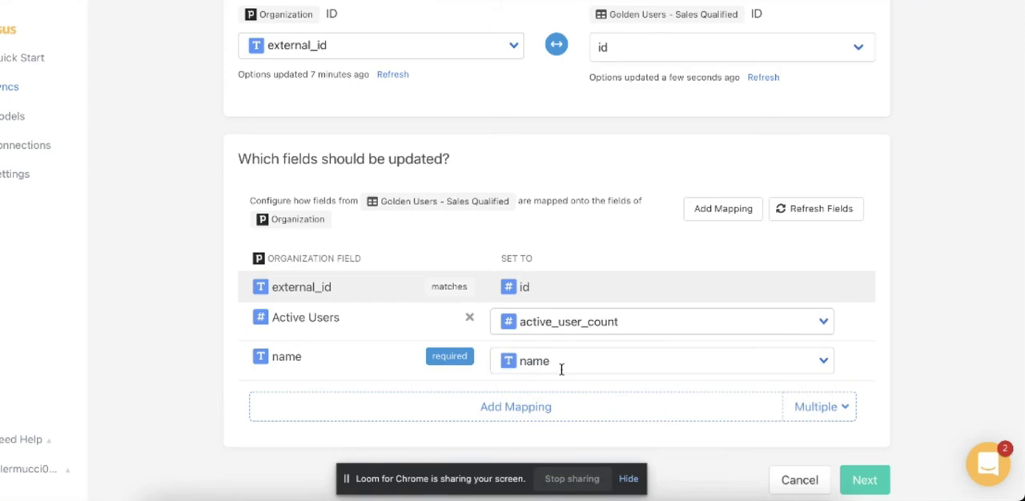
{"action": "left_click", "coordinate": [810, 414]}
{"action": "left_click", "coordinate": [821, 438]}
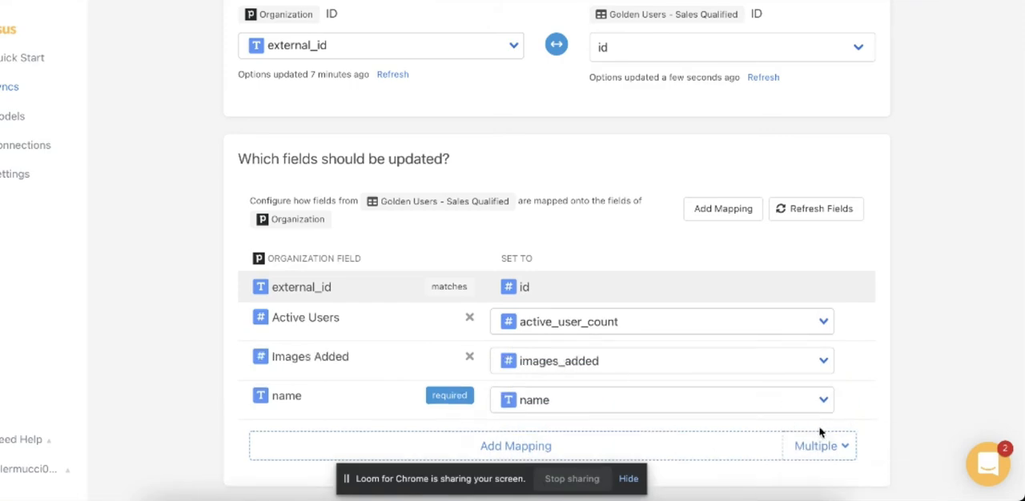
- Proceed to the sync confirmation, enable running a sync now, and create the sync
{"action": "scroll", "coordinate": [888, 368], "scroll_direction": "down", "scroll_amount": 2}
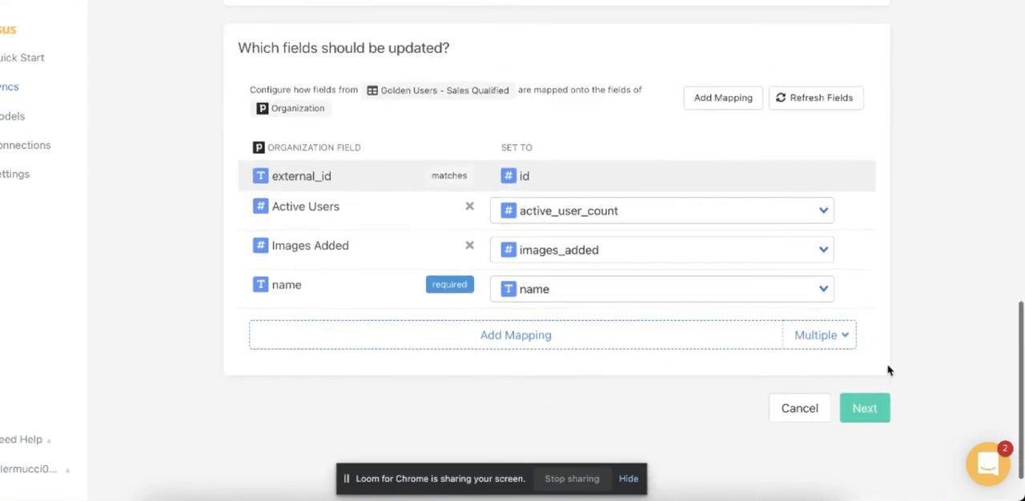
{"action": "left_click", "coordinate": [862, 407]}
{"action": "left_click", "coordinate": [827, 303]}
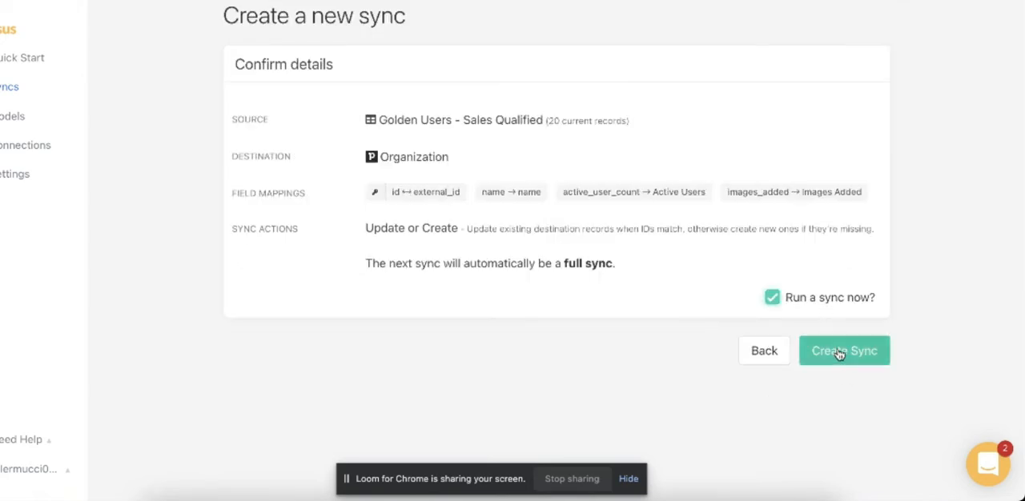
{"action": "left_click", "coordinate": [840, 353]}
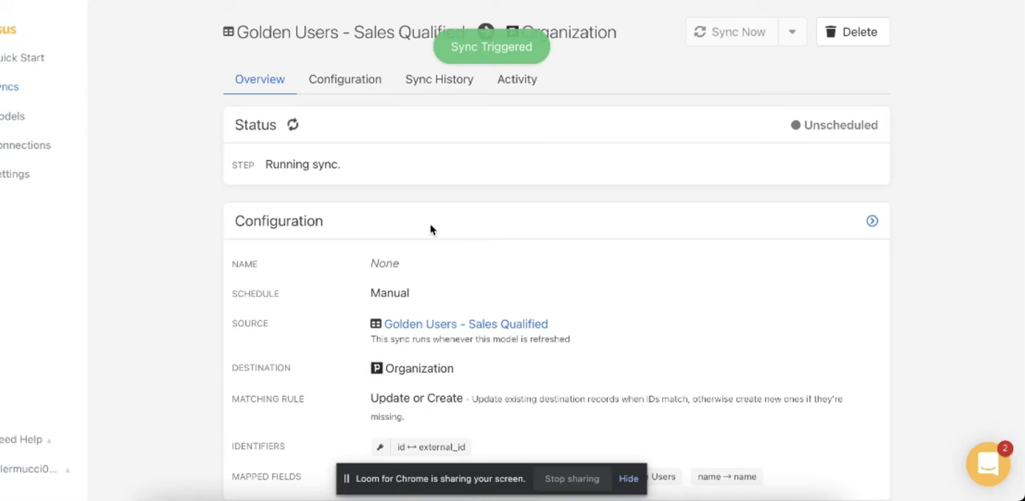
- Change the sync's schedule to Hourly in its configuration and save the update
{"action": "left_click", "coordinate": [362, 93]}
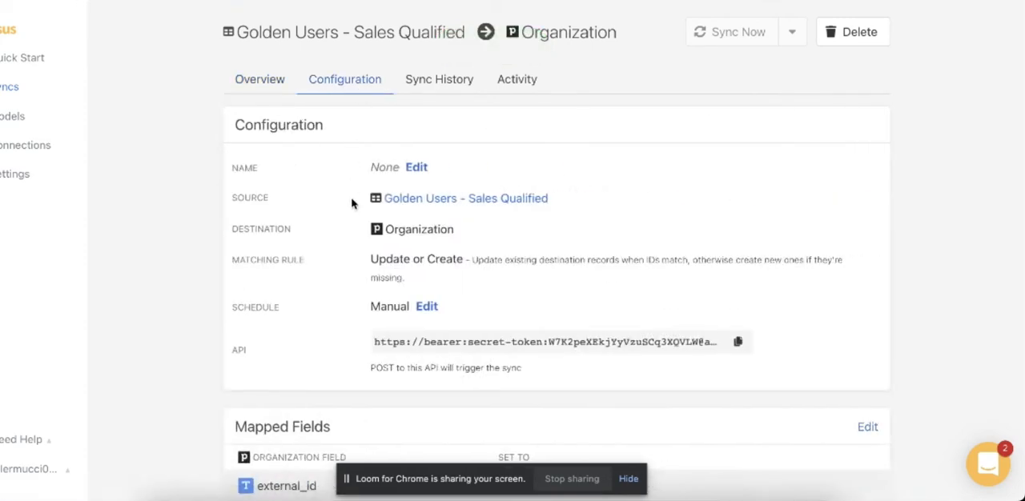
{"action": "left_click", "coordinate": [431, 306]}
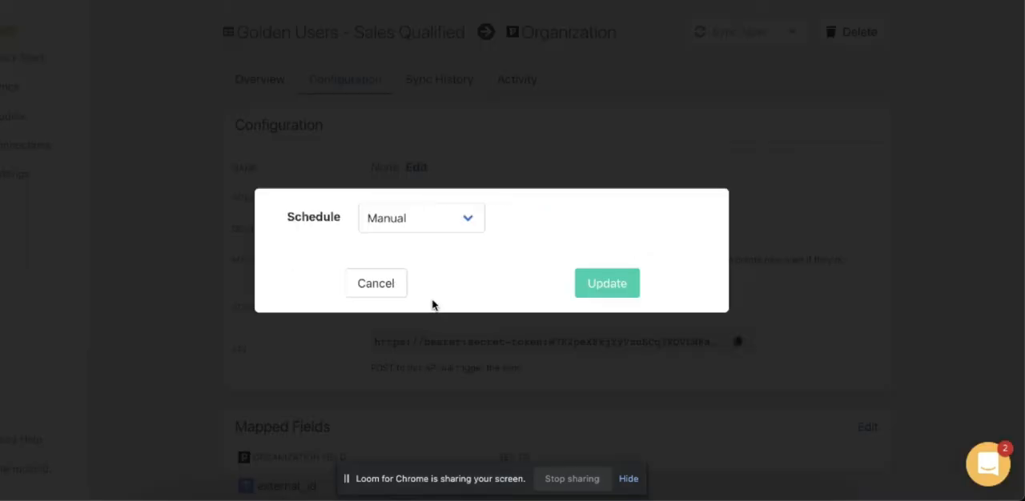
{"action": "left_click", "coordinate": [444, 221]}
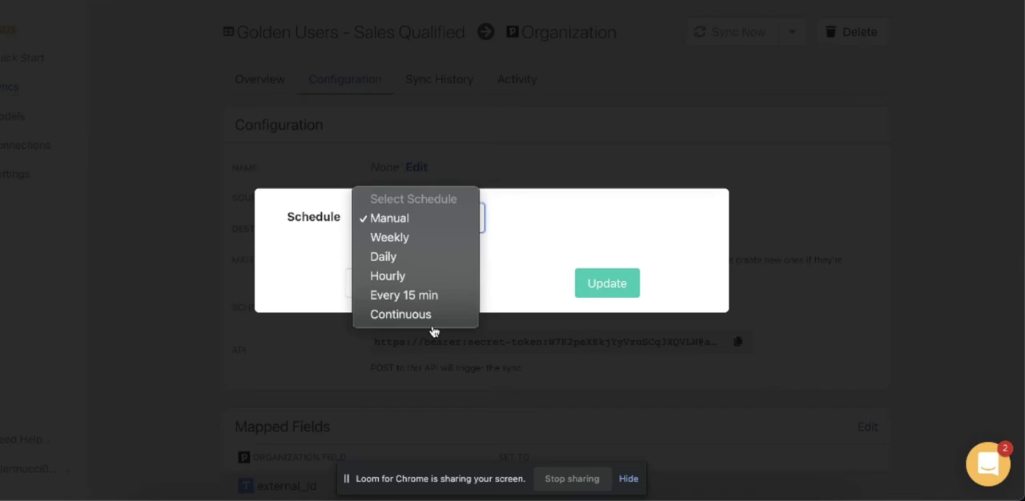
{"action": "left_click", "coordinate": [432, 276]}
{"action": "left_click", "coordinate": [609, 302]}
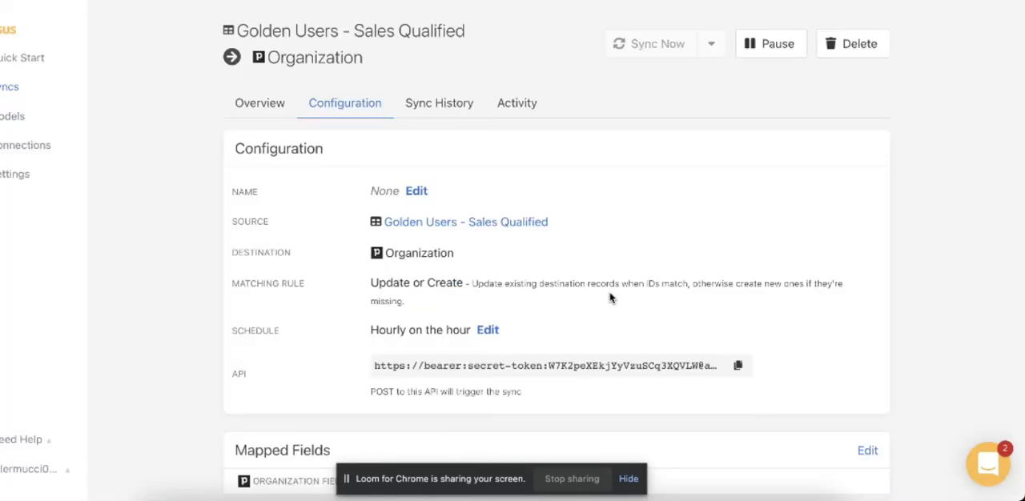
- Check the run history of the new sync, including its updated and rejected record columns, and return to its overview
{"action": "left_click", "coordinate": [447, 112]}
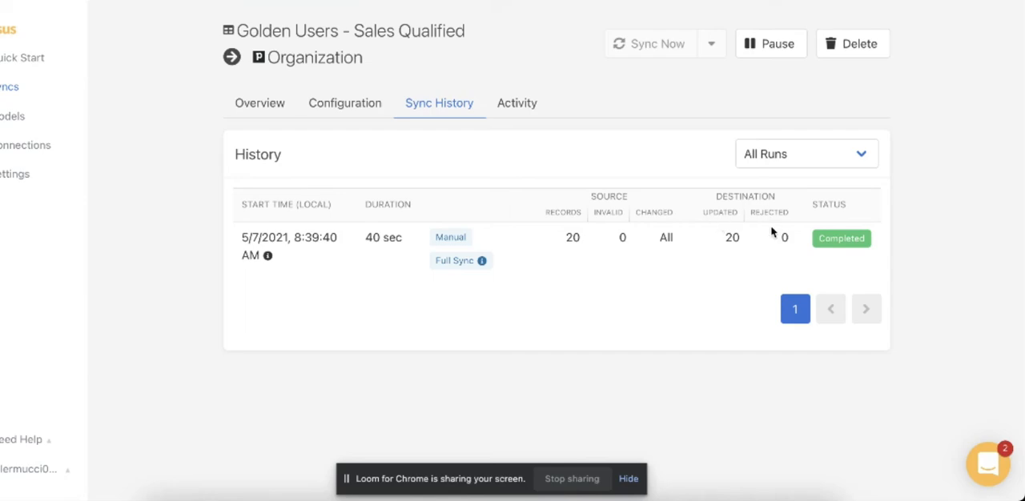
{"action": "left_click", "coordinate": [280, 113]}
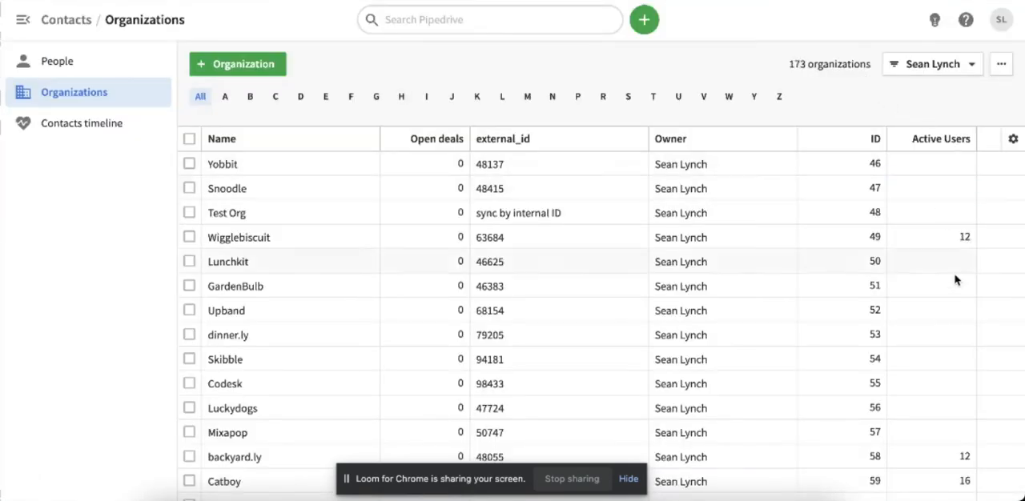
- Switch to Pipedrive and sort the Organizations list by Active Users in descending order to check the synced records
{"action": "left_click", "coordinate": [955, 139]}
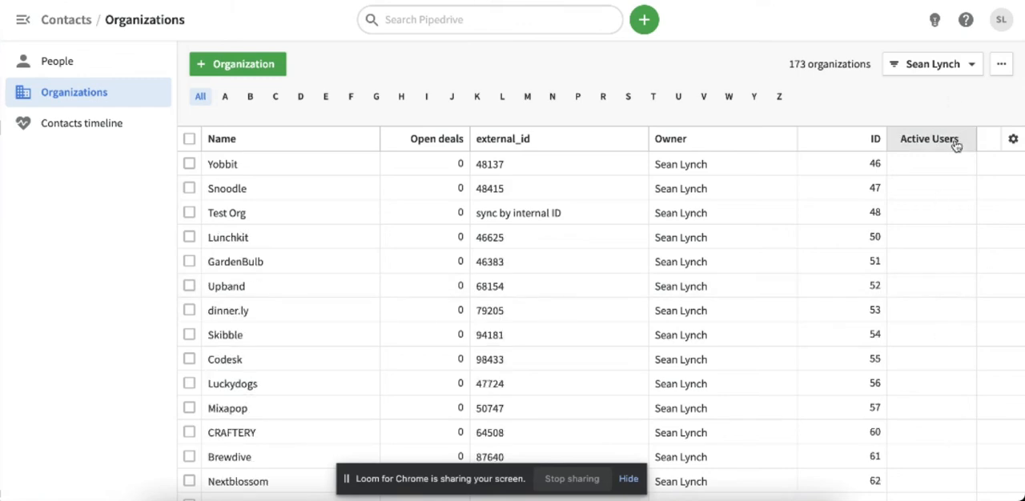
{"action": "left_click", "coordinate": [963, 140]}
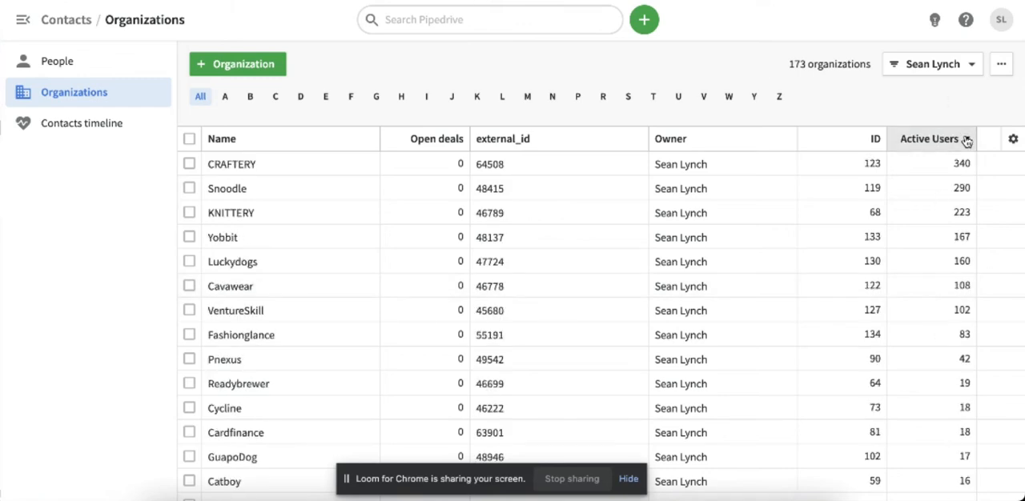
{"action": "scroll", "coordinate": [943, 207], "scroll_direction": "down", "scroll_amount": 1}
{"action": "scroll", "coordinate": [943, 206], "scroll_direction": "up", "scroll_amount": 1}
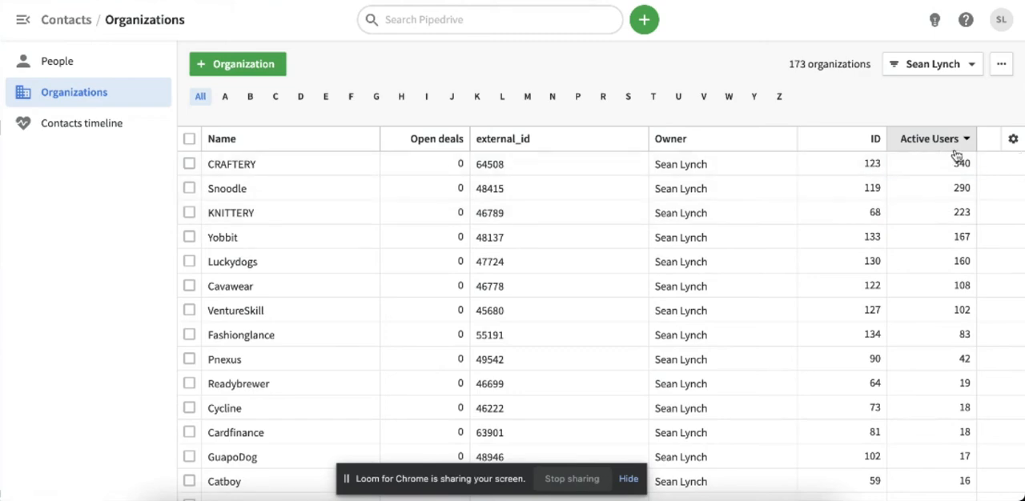